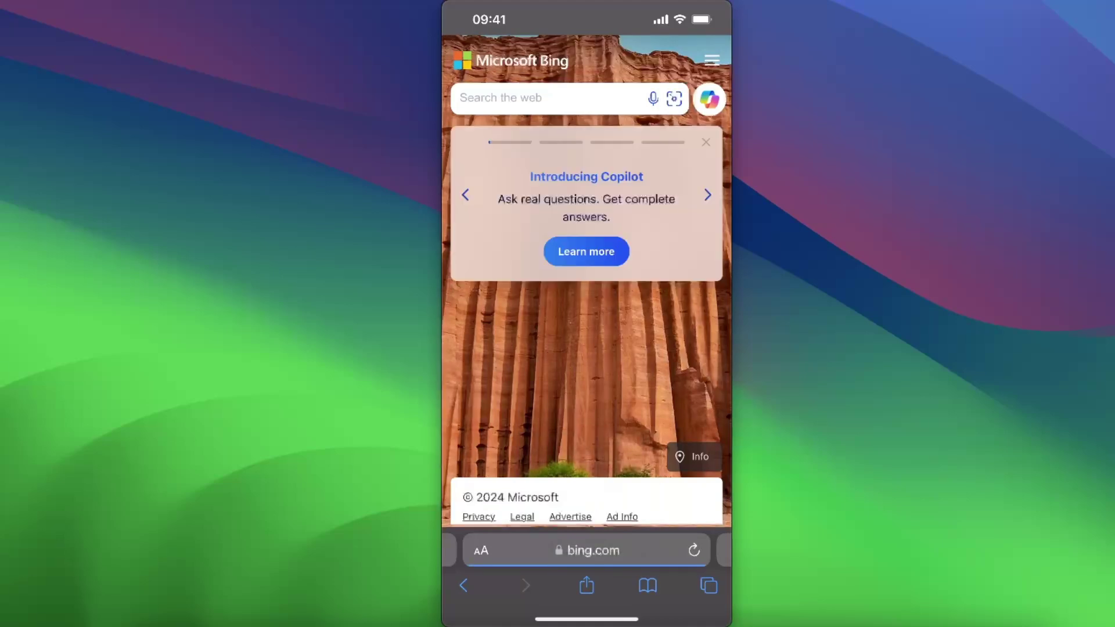
# Step: Leave Safari's Bing homepage for the iPhone home screen
pyautogui.press('super+shift+h')
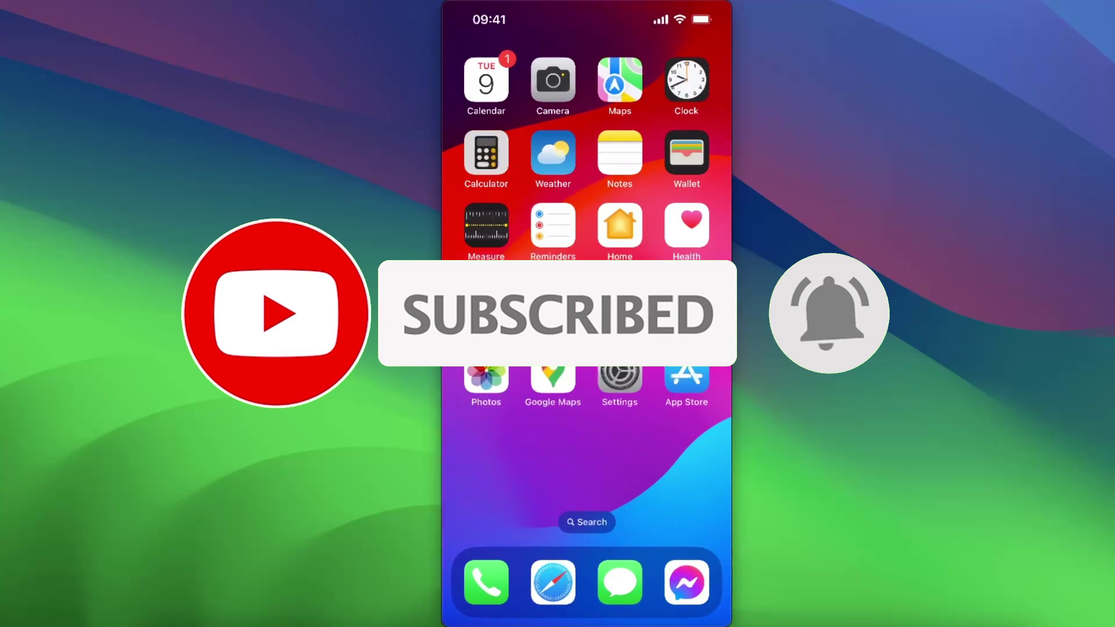
# Step: Add a Full Screen switch with the Tap action under Accessibility > Switch Control > Switches
pyautogui.click(619, 377)
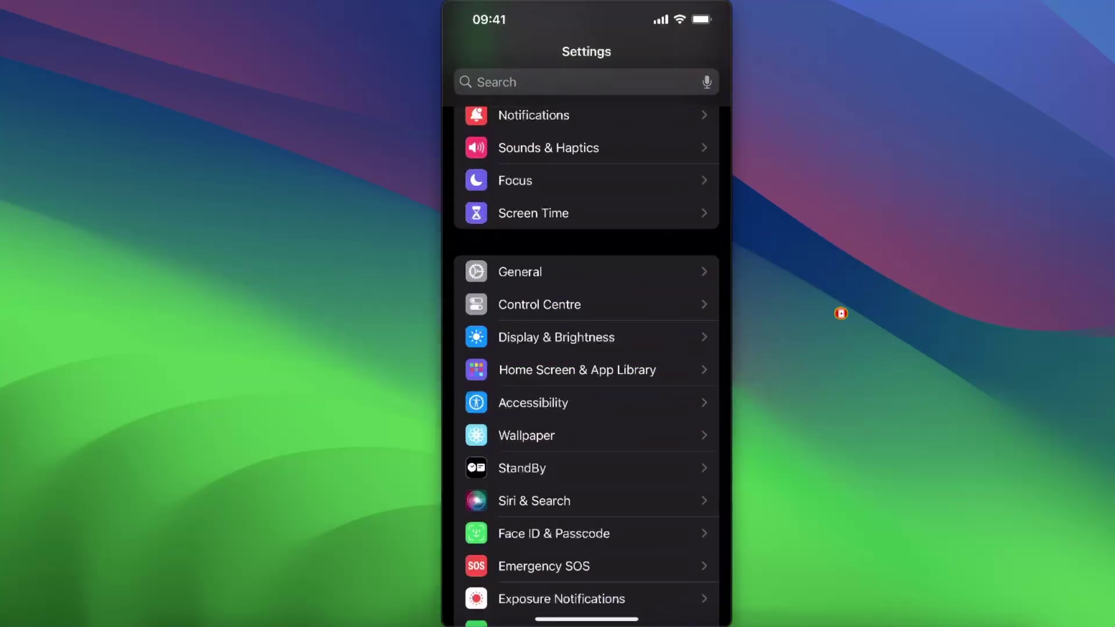
pyautogui.scroll(-1, 586, 367)
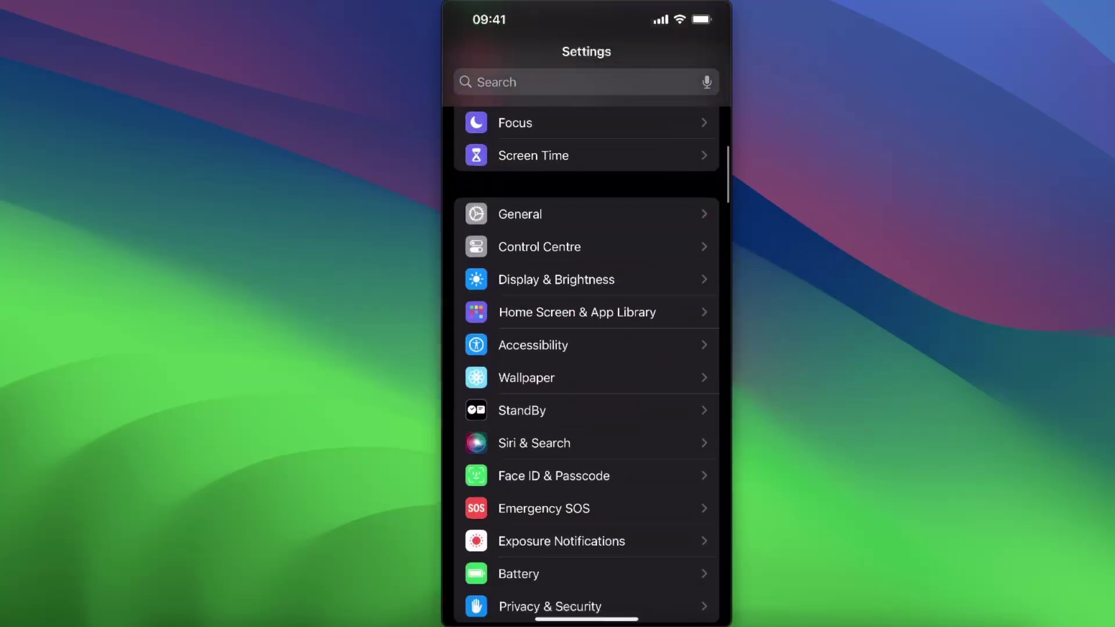
pyautogui.click(533, 345)
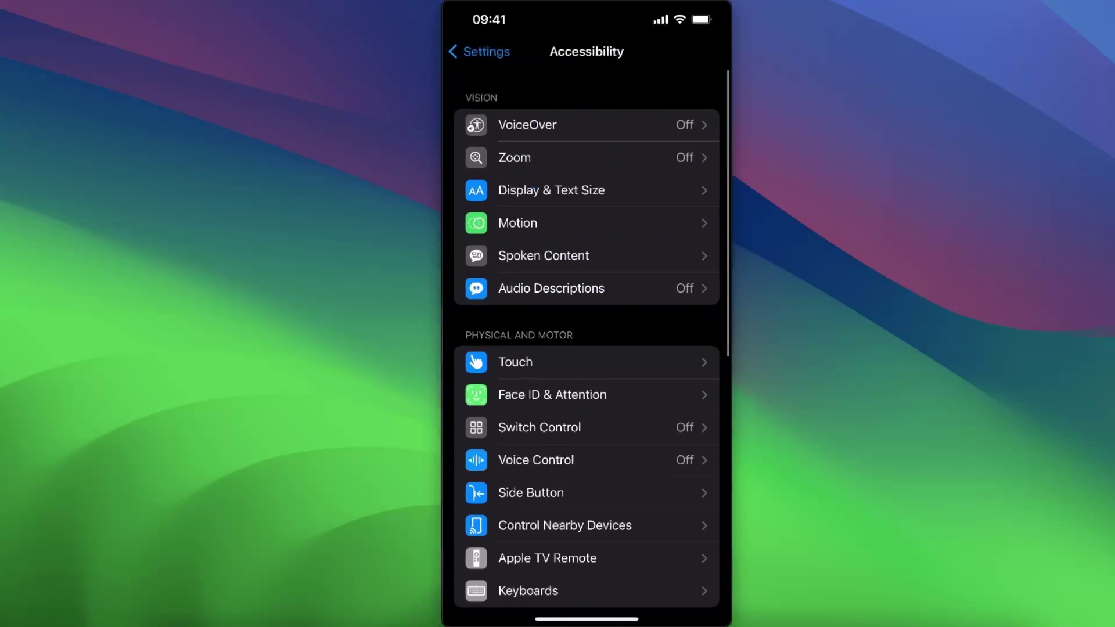
pyautogui.scroll(-2, 587, 348)
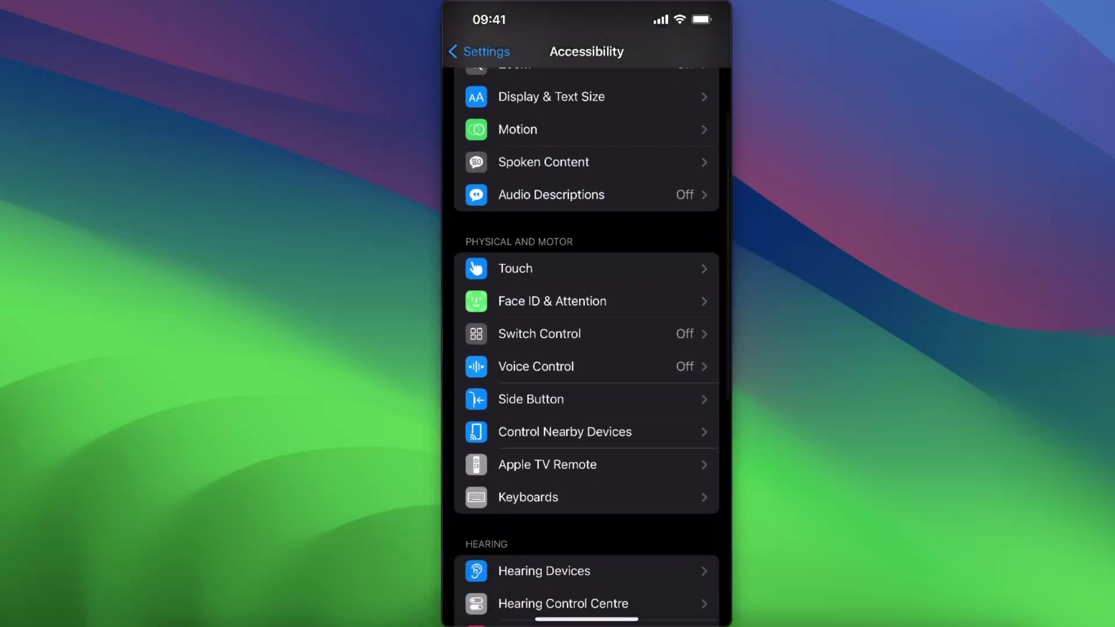
pyautogui.click(539, 334)
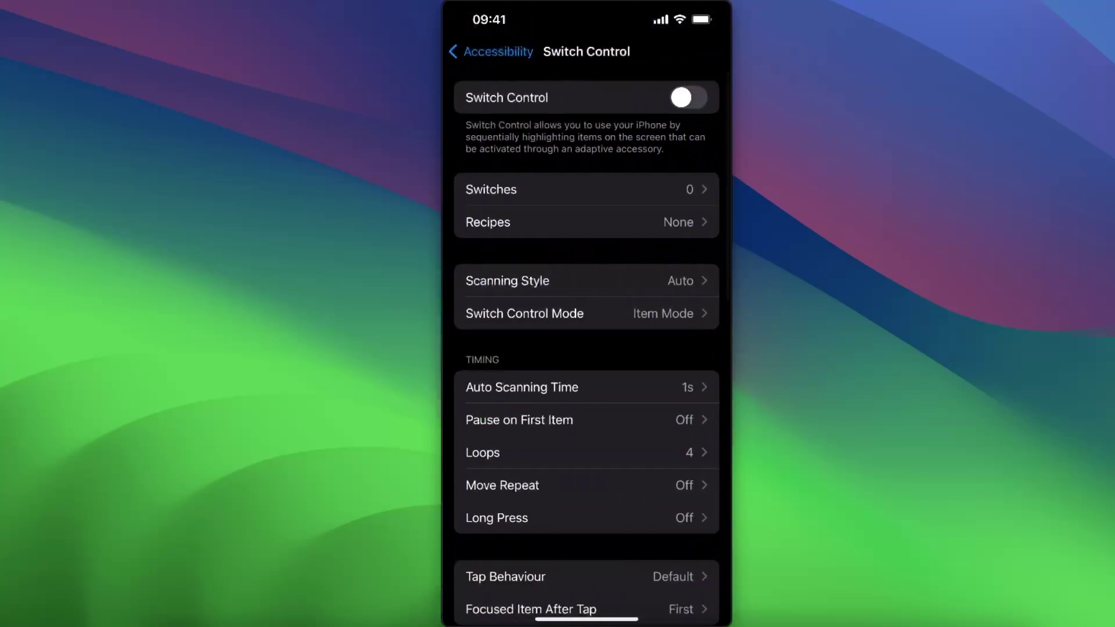
pyautogui.click(522, 189)
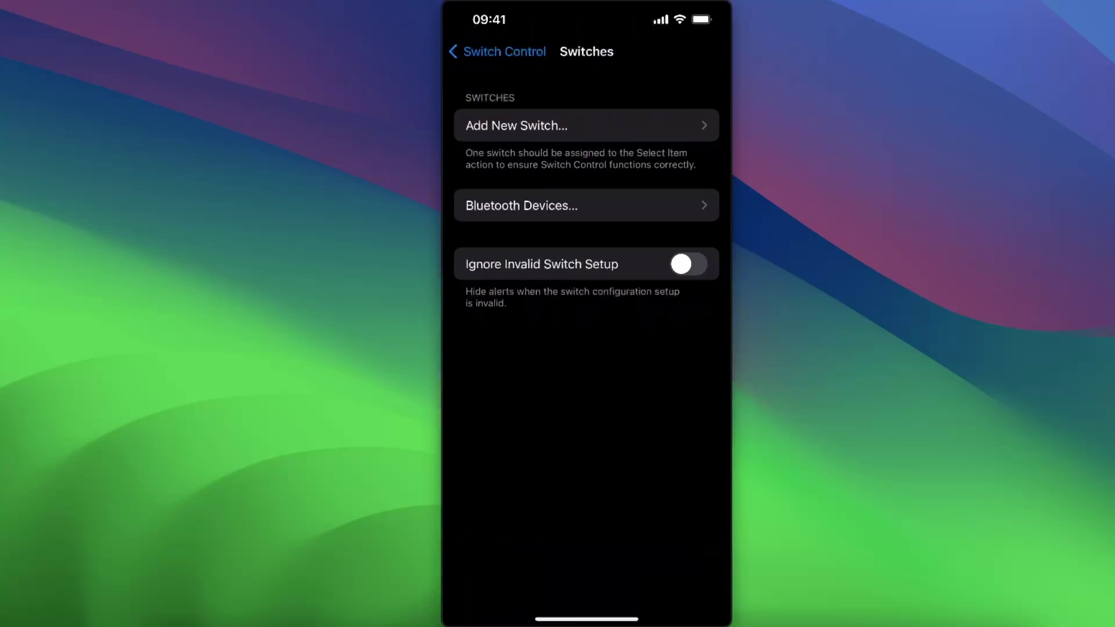
pyautogui.click(517, 126)
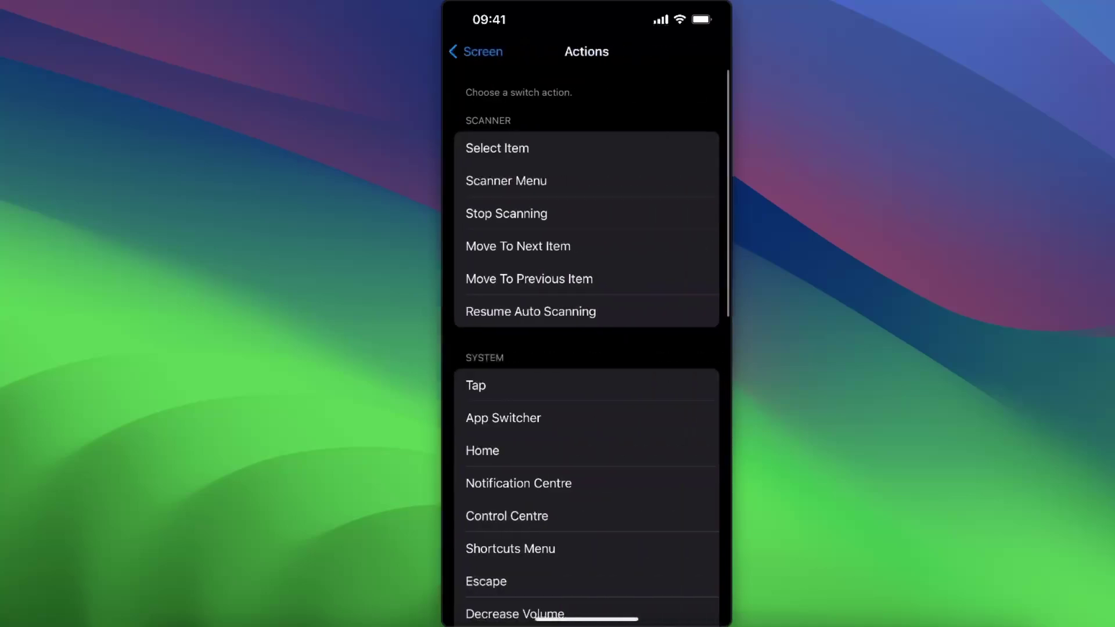
pyautogui.scroll(-2, 587, 344)
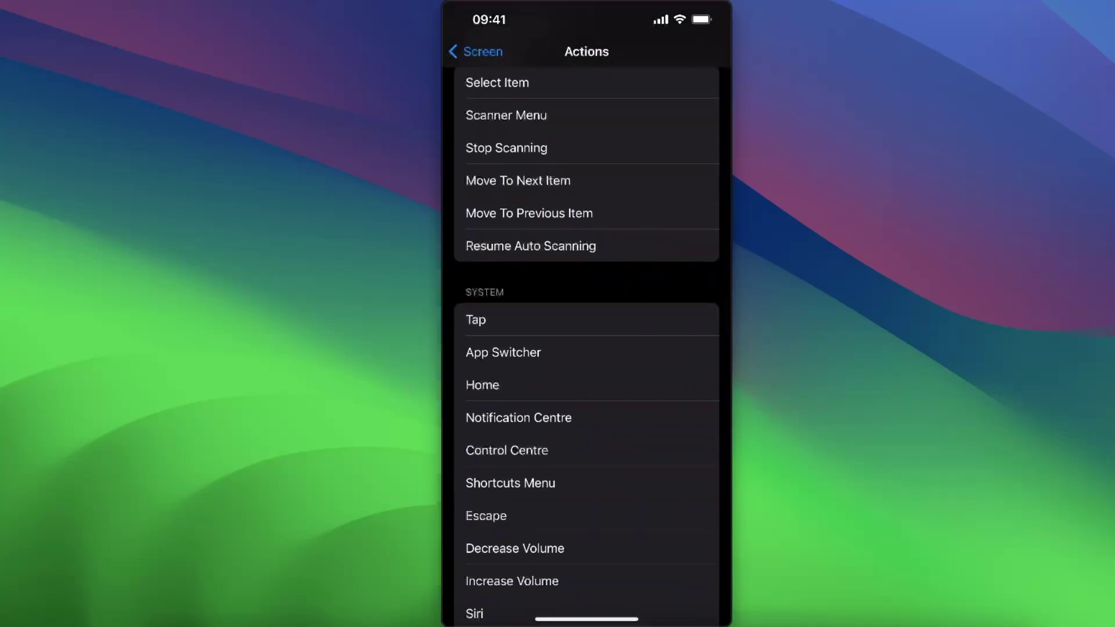
pyautogui.click(476, 320)
pyautogui.click(497, 51)
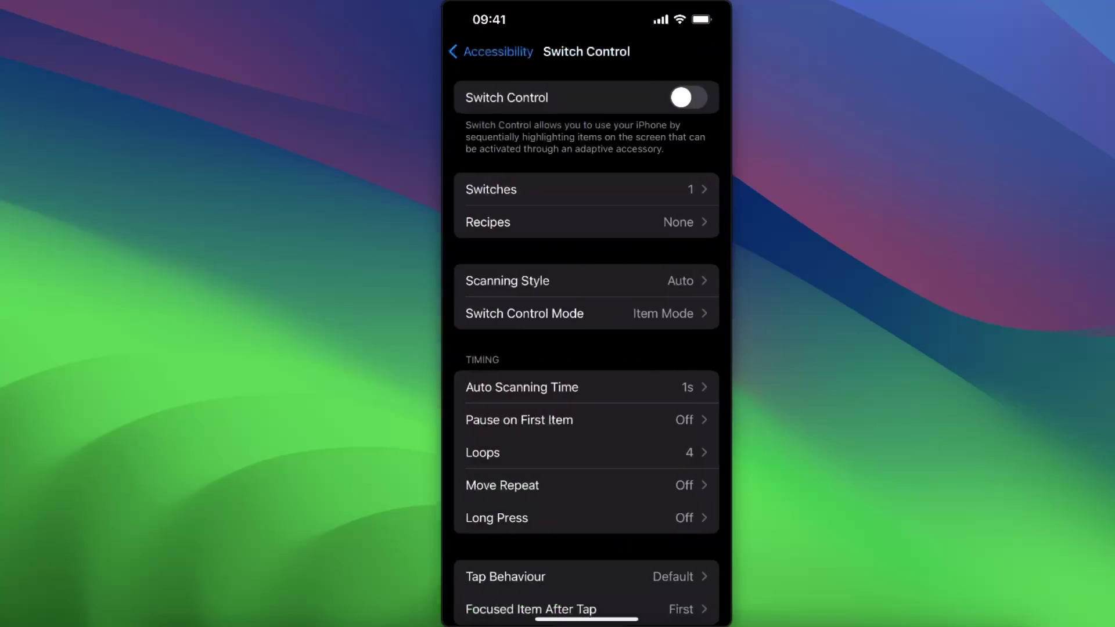
# Step: Create a recipe named 'test' and assign it the Full Screen switch
pyautogui.click(488, 223)
pyautogui.click(511, 122)
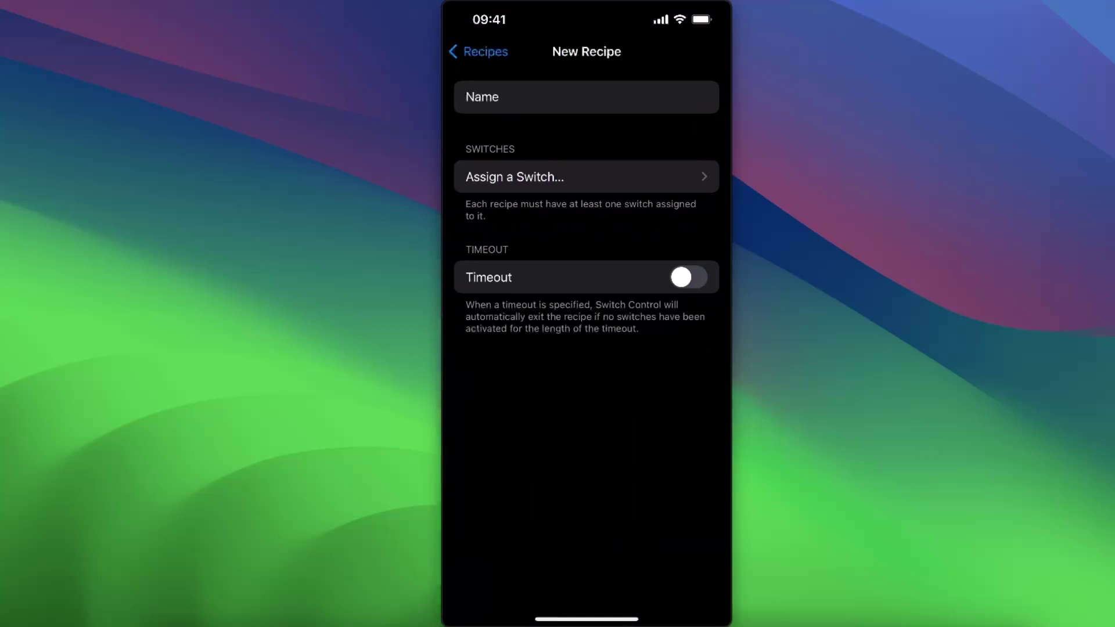
pyautogui.click(586, 97)
pyautogui.write('test')
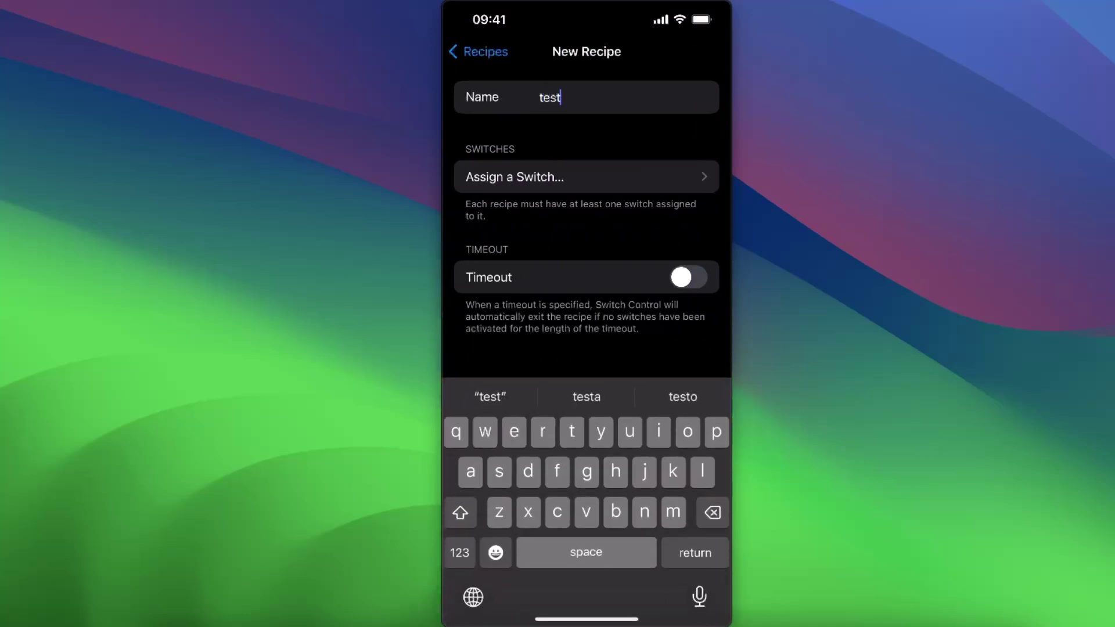
pyautogui.click(515, 175)
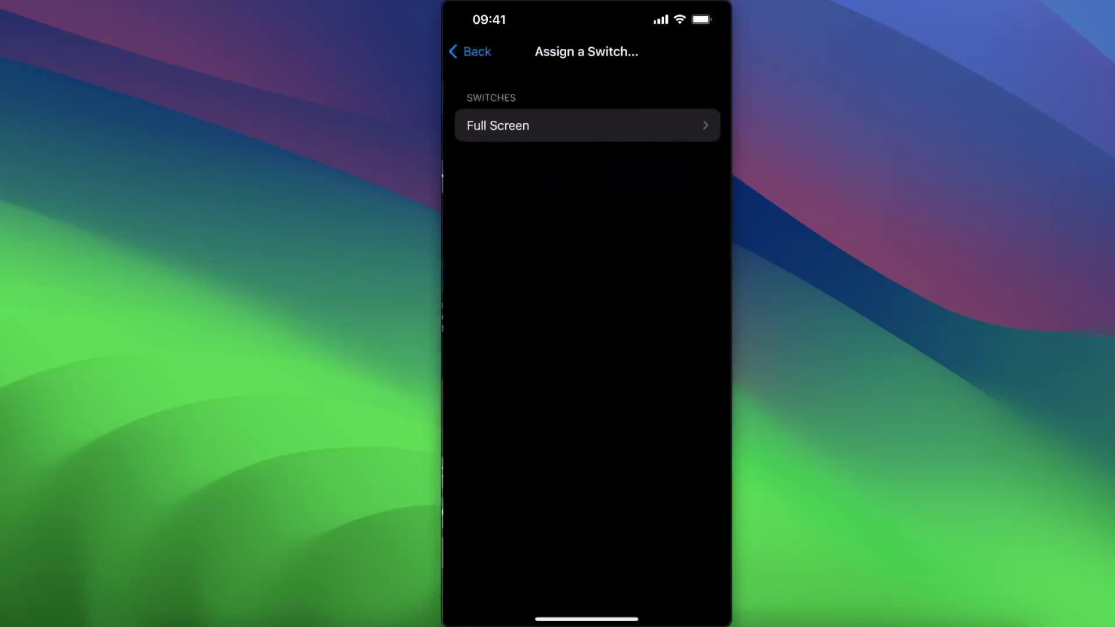
pyautogui.click(498, 126)
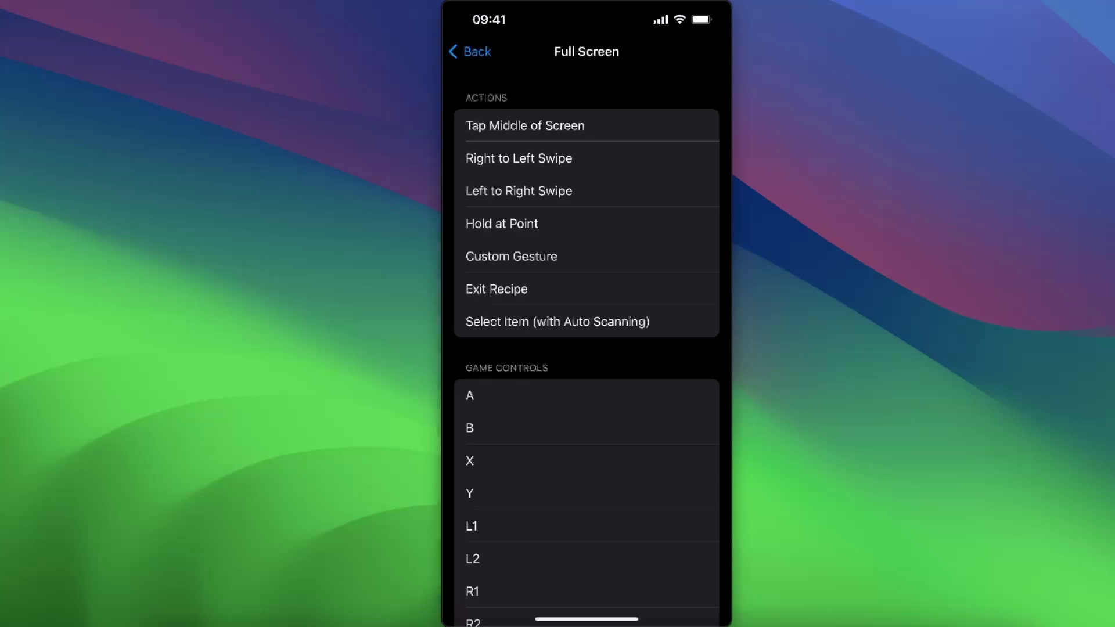
# Step: Record a tap as the Full Screen switch's custom gesture and save the 'test' recipe
pyautogui.click(512, 257)
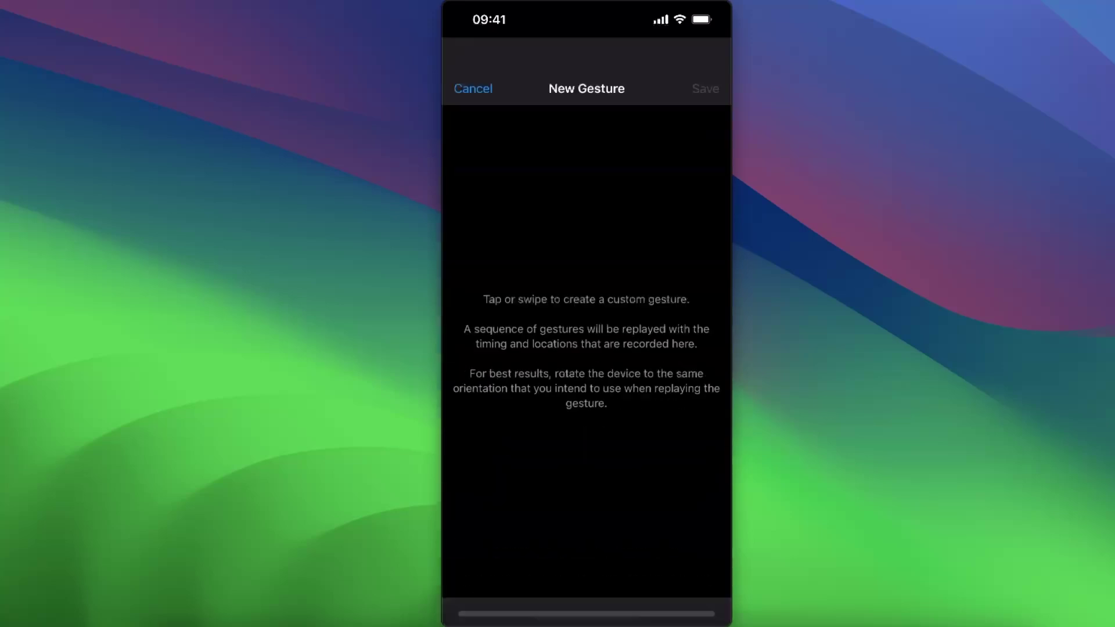
pyautogui.click(699, 547)
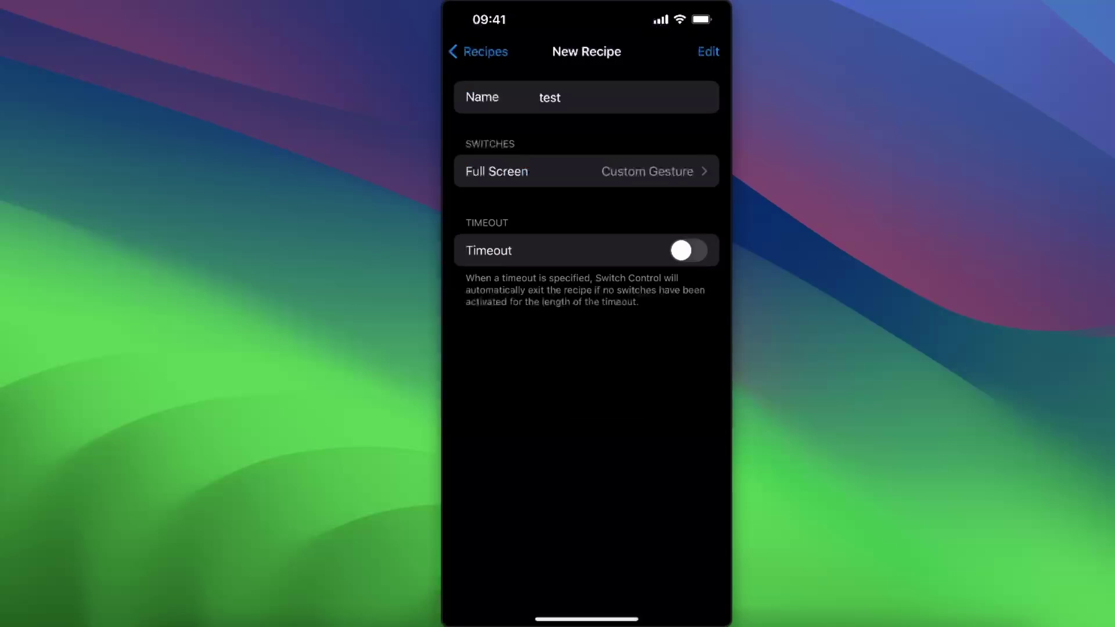
pyautogui.click(478, 51)
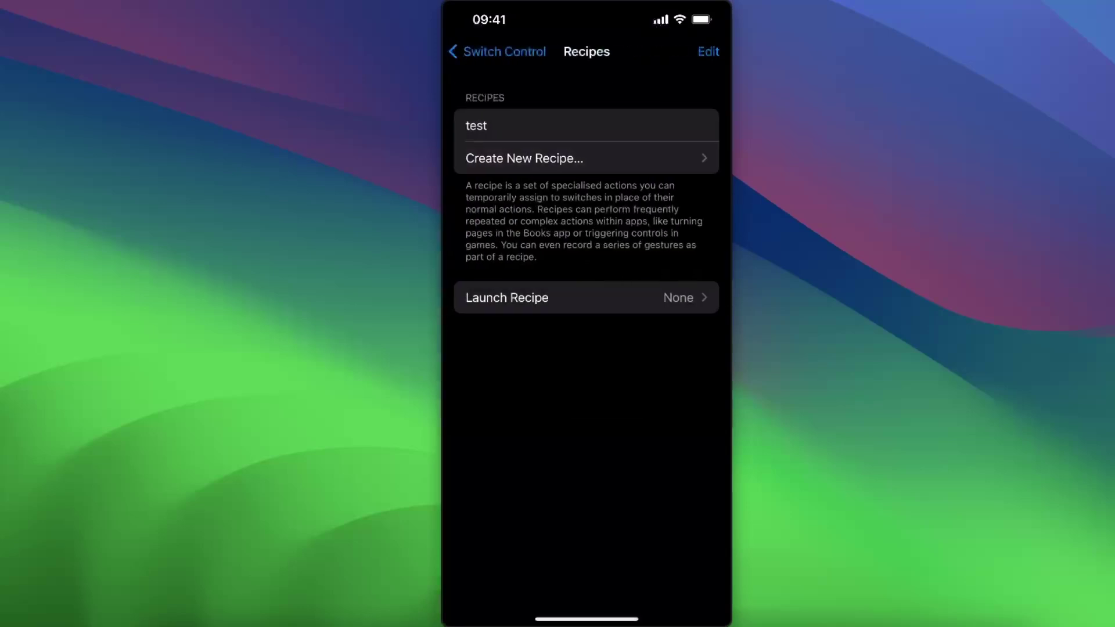
# Step: Choose 'test' as the Launch Recipe, then return to Switch Control settings
pyautogui.click(587, 298)
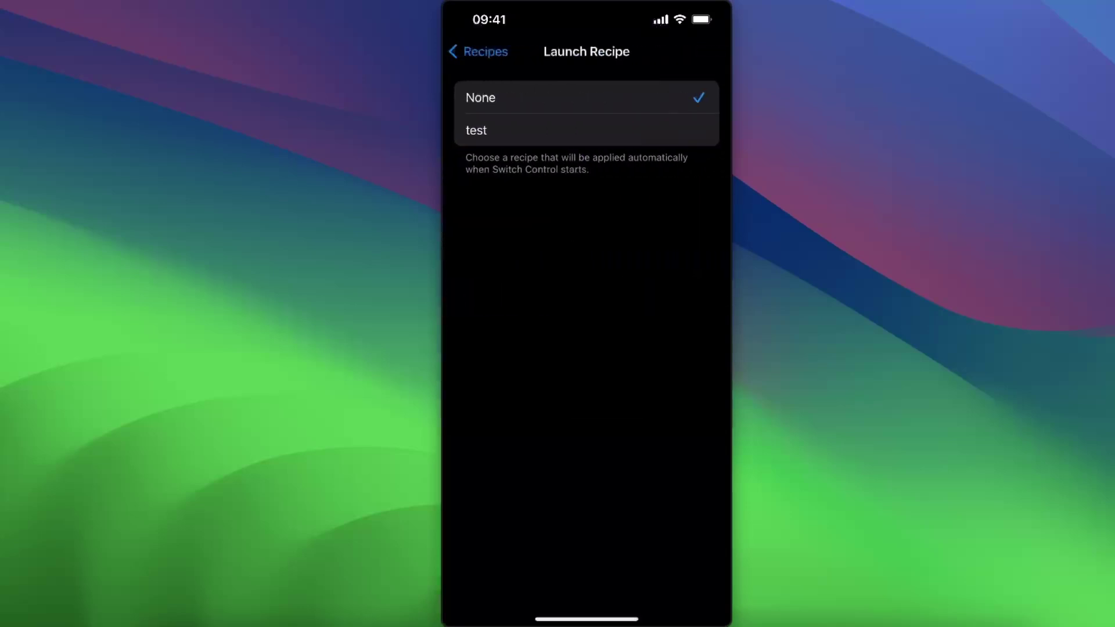
pyautogui.click(477, 130)
pyautogui.click(478, 52)
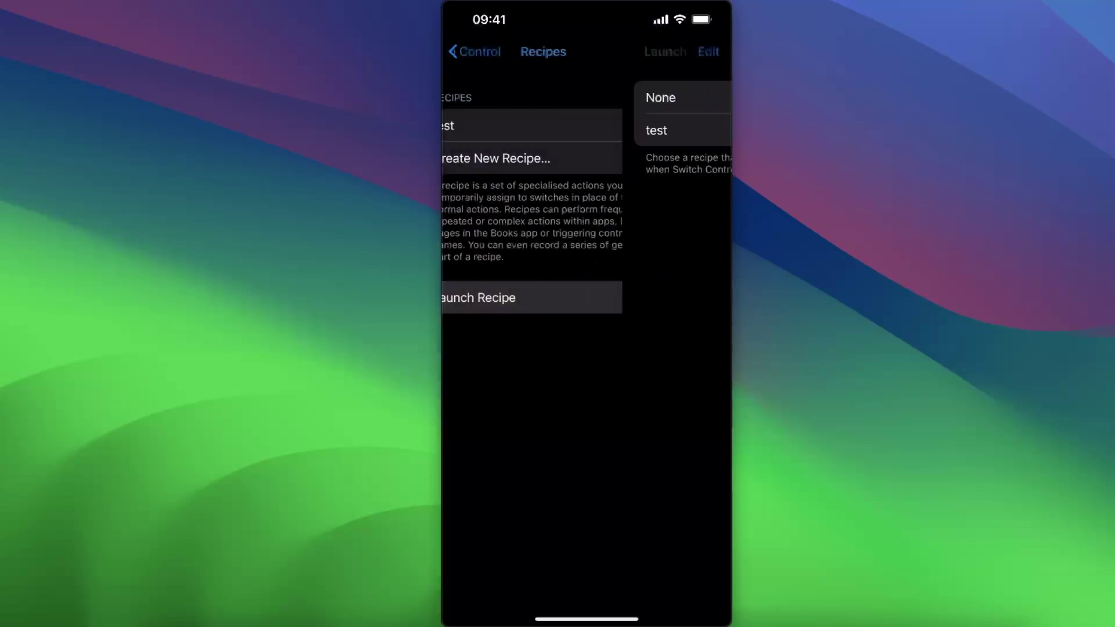
pyautogui.click(496, 52)
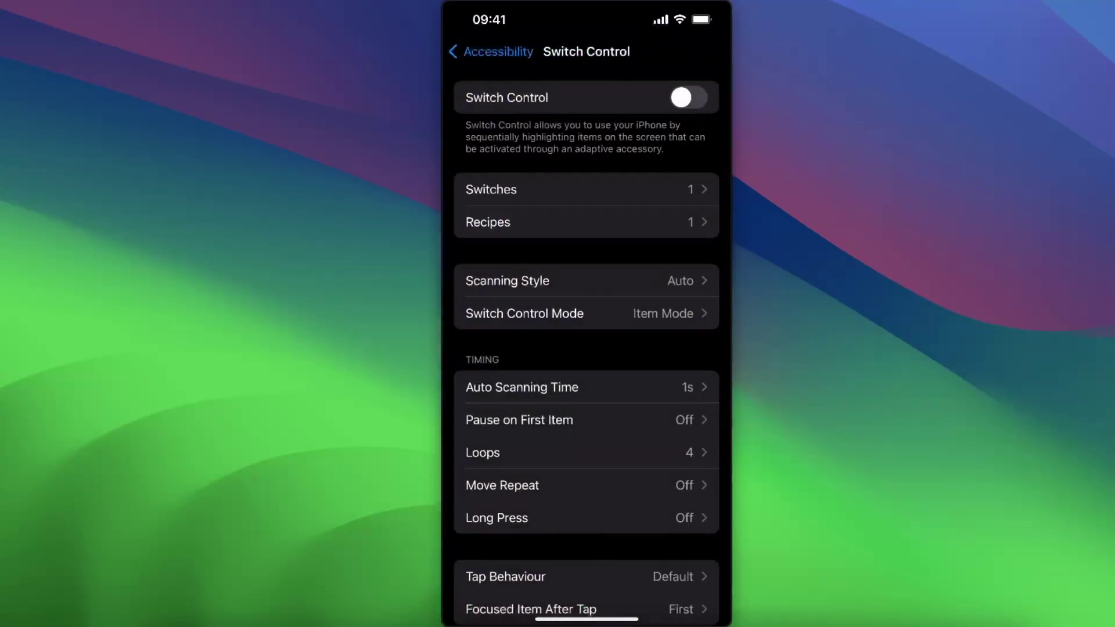
pyautogui.scroll(-4, 586, 349)
pyautogui.scroll(3, 587, 348)
pyautogui.scroll(-1, 586, 348)
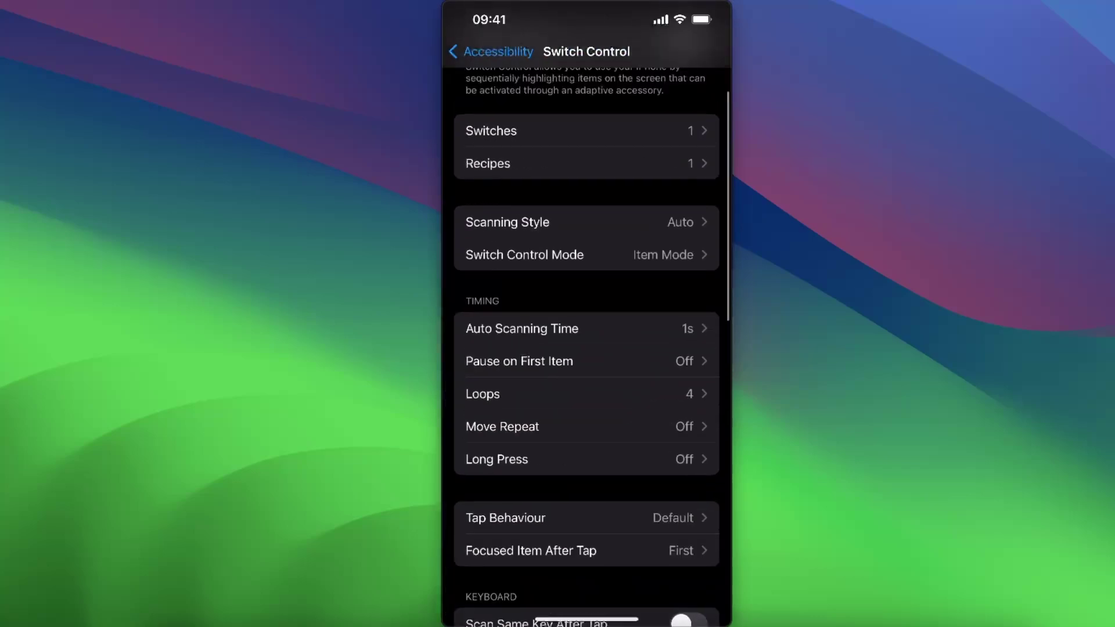
# Step: Tick Switch Control in the Accessibility Shortcut list, then return to Accessibility
pyautogui.click(492, 52)
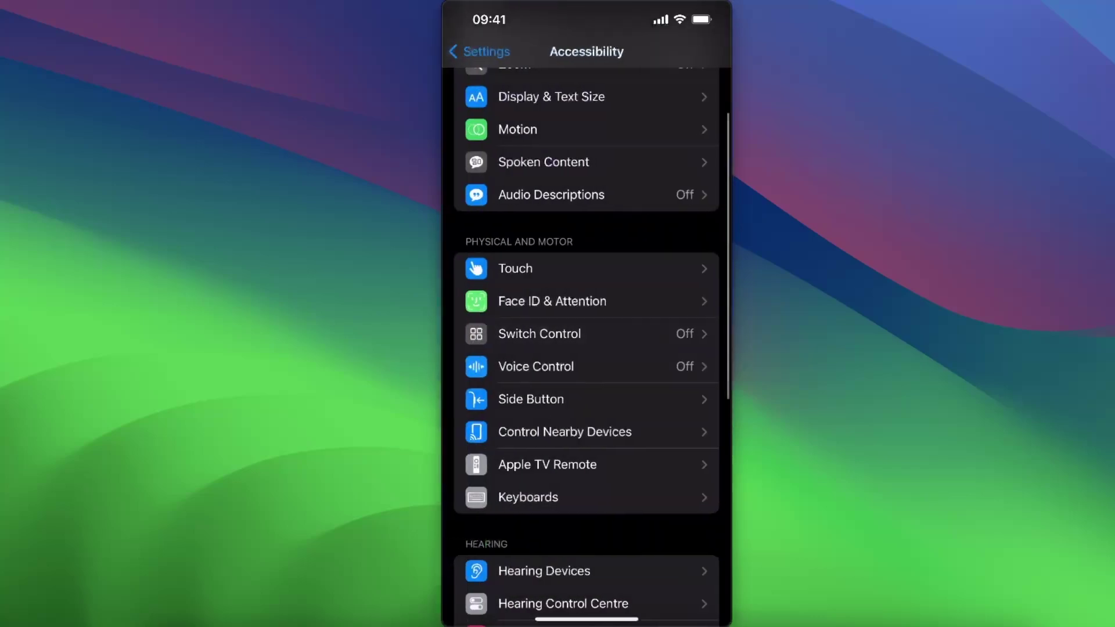
pyautogui.scroll(-5, 587, 348)
pyautogui.scroll(-4, 586, 348)
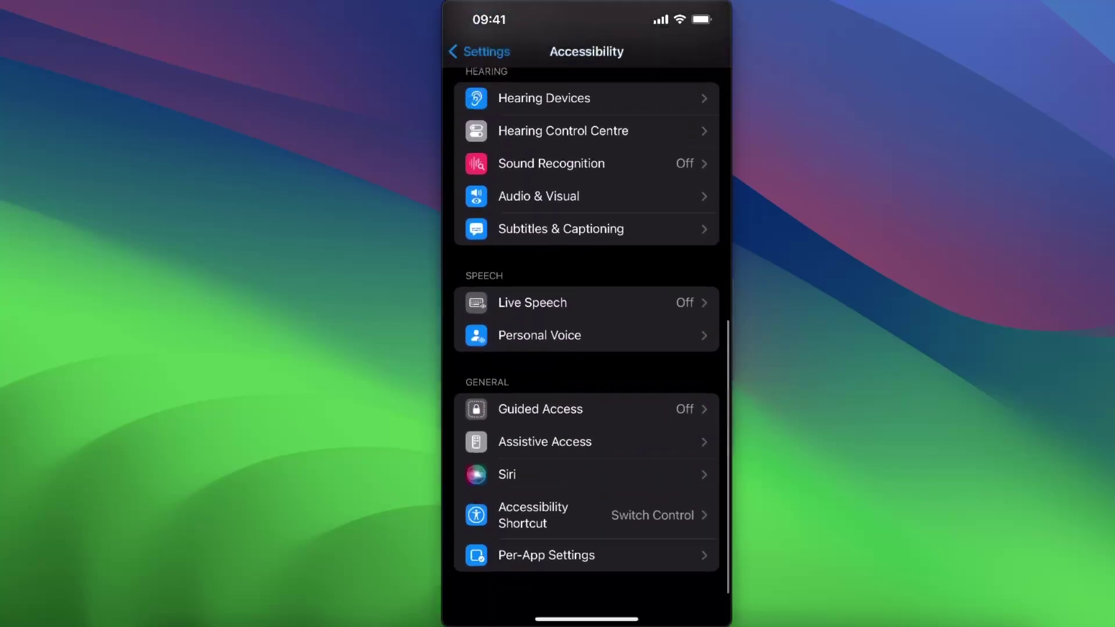
pyautogui.click(586, 517)
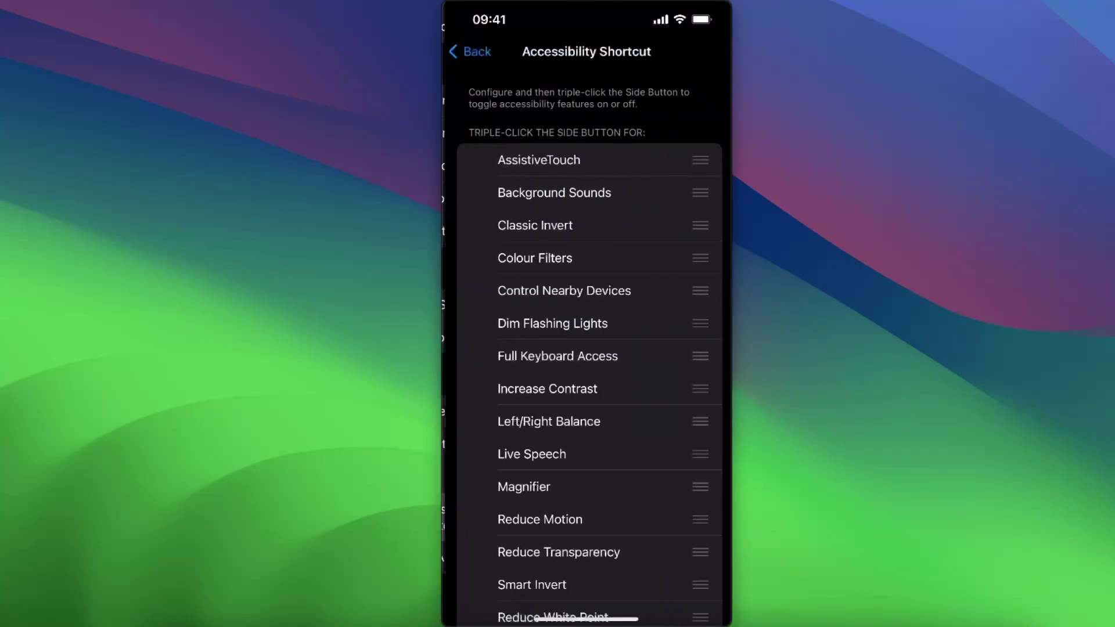
pyautogui.scroll(-4, 586, 348)
pyautogui.click(535, 459)
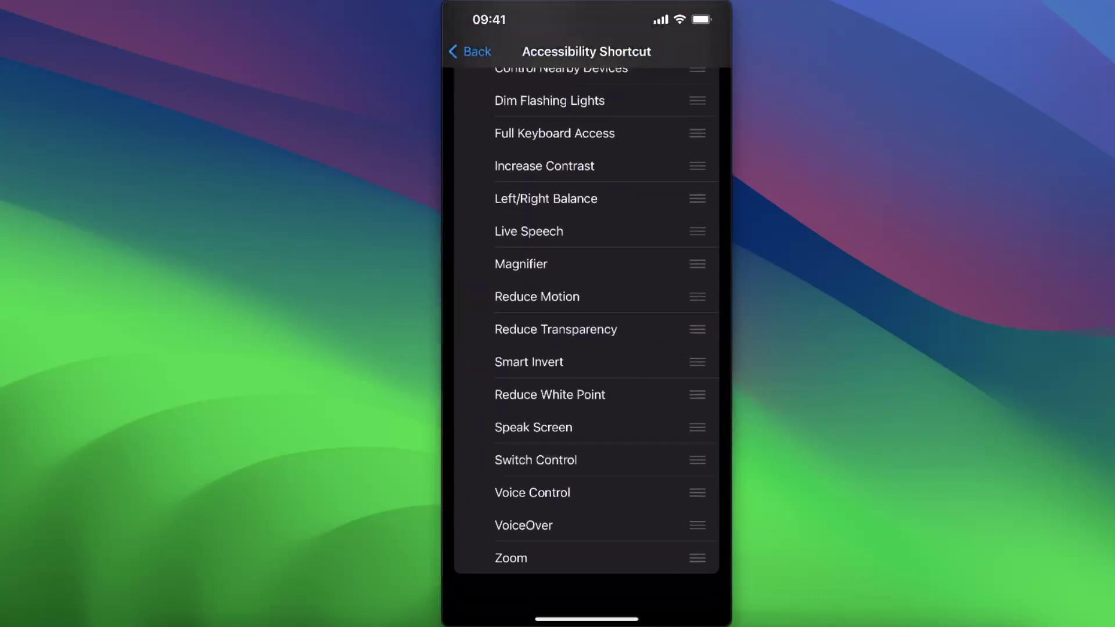
pyautogui.click(469, 51)
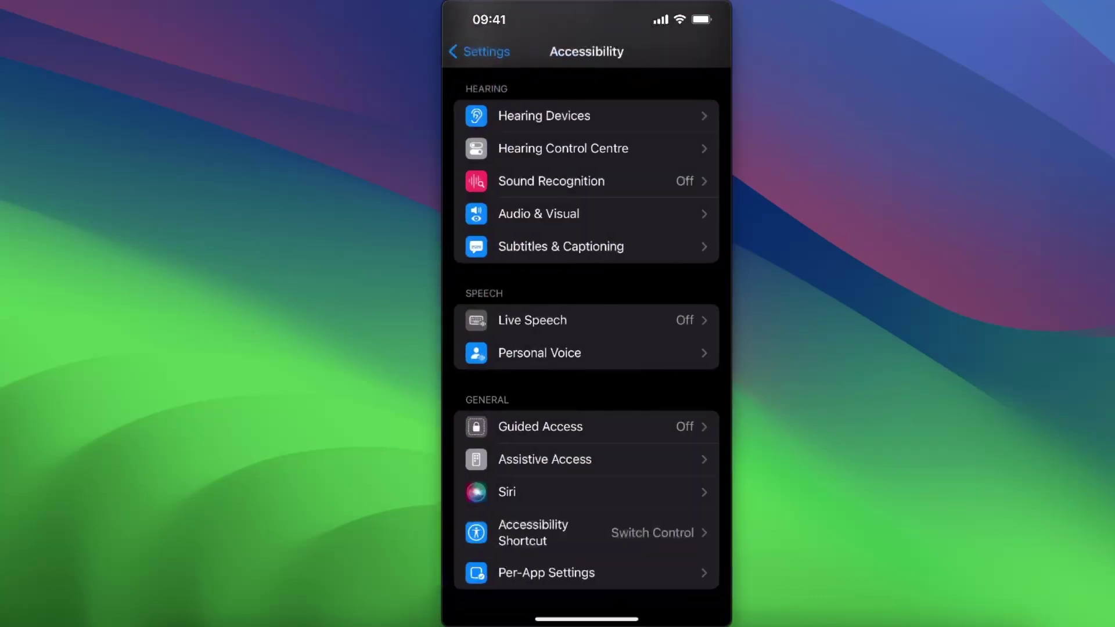
# Step: Exit Settings to the home screen and reopen Safari on the Bing page
pyautogui.press('super+shift+h')
pyautogui.click(554, 581)
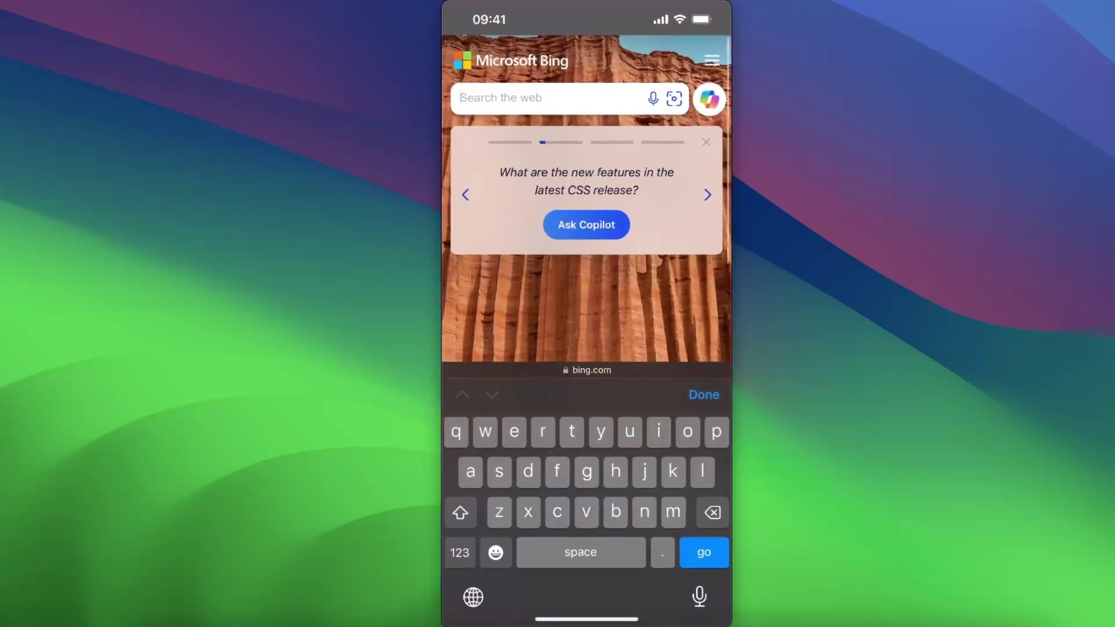